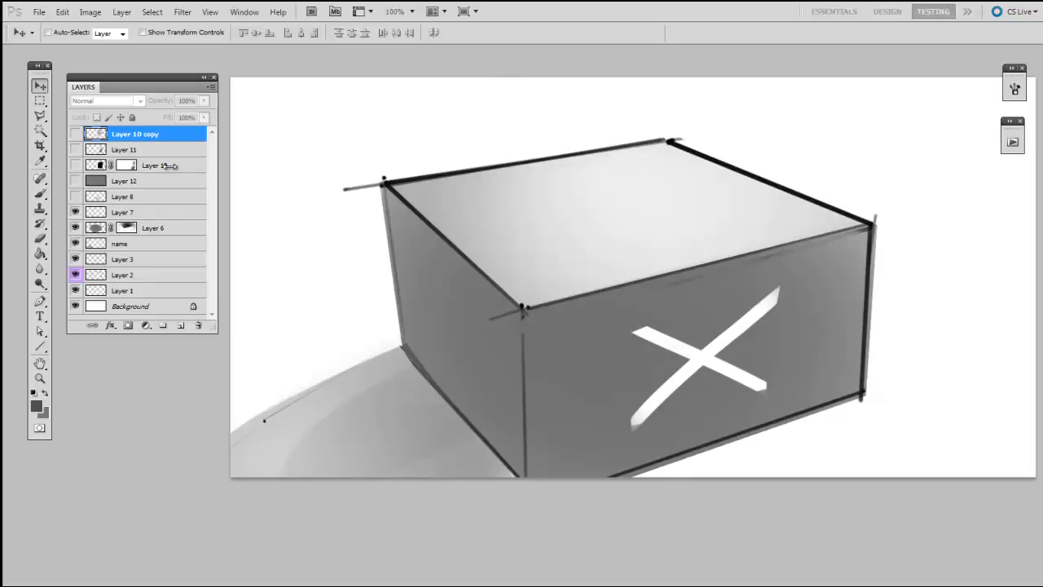
# Assign a color label to Layer 7 through its layer properties
pyautogui.rightClick(136, 216)
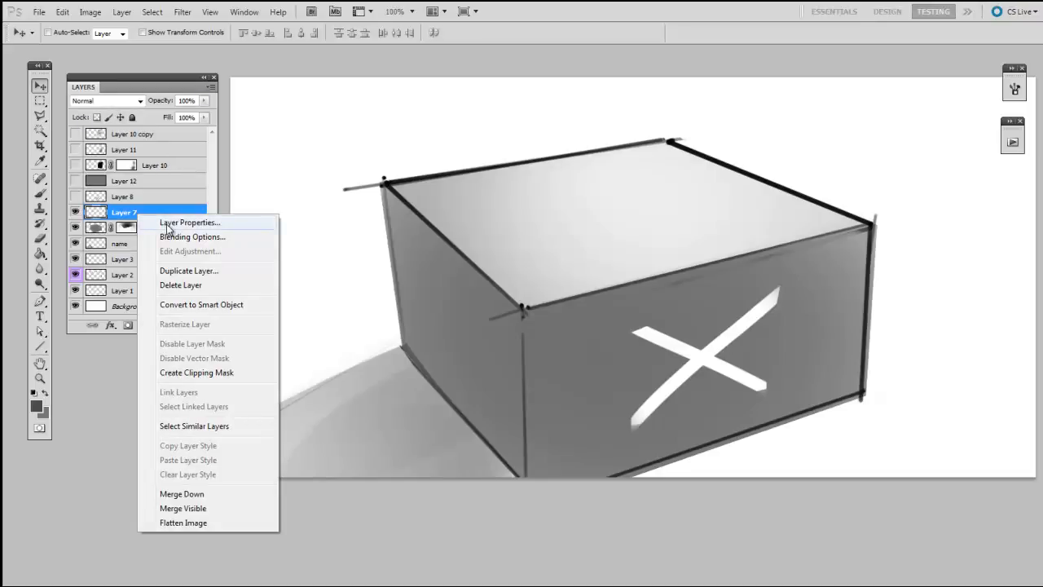
pyautogui.click(170, 227)
pyautogui.click(324, 254)
pyautogui.click(326, 278)
pyautogui.press('Return')
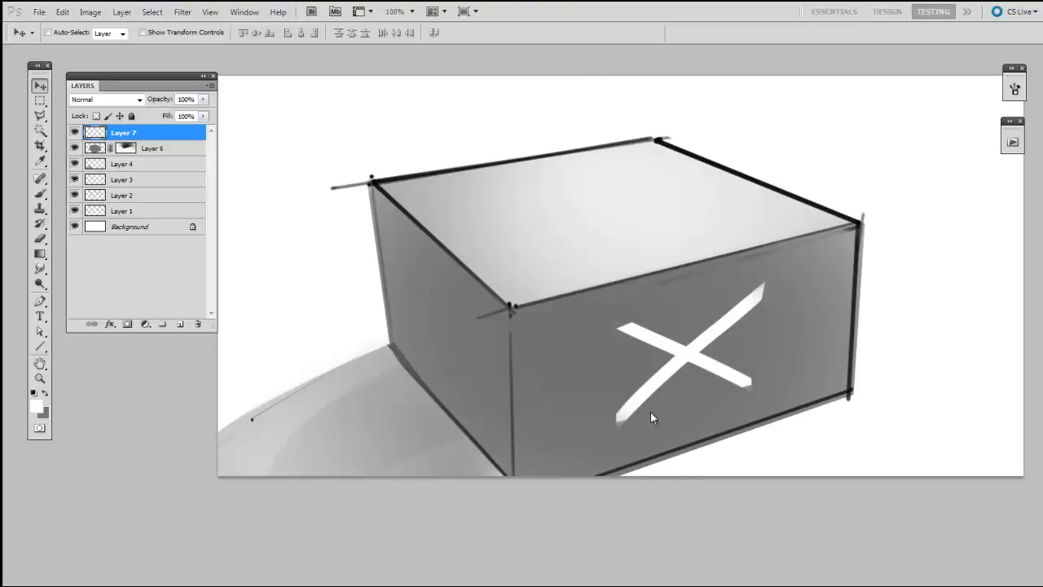
# Try to move the grey floor shape on Layer 4 away from the box, and undo the move
pyautogui.moveTo(419, 417); pyautogui.dragTo(377, 413)
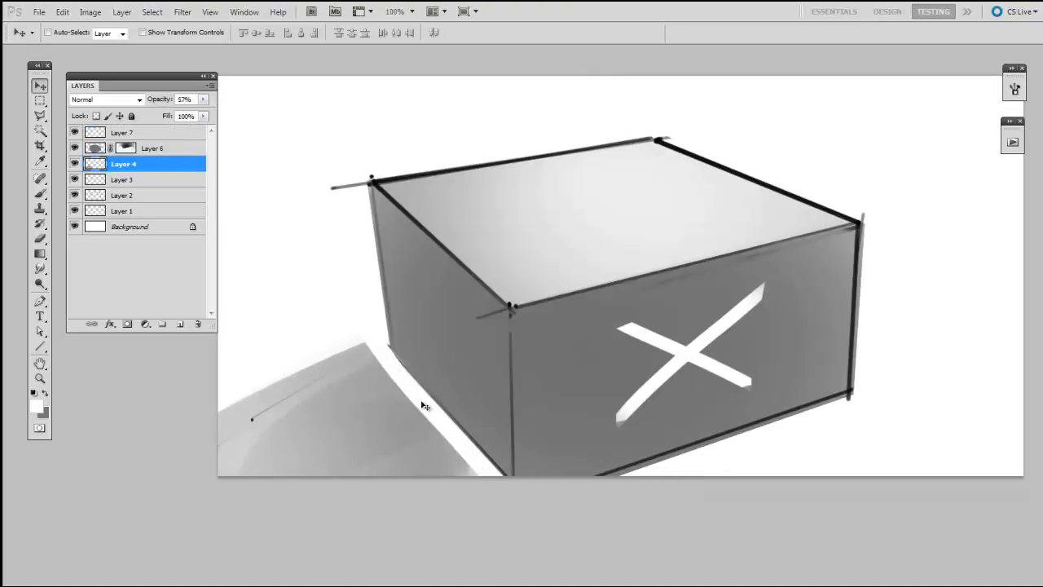
pyautogui.hotkey('ctrl', 'z')
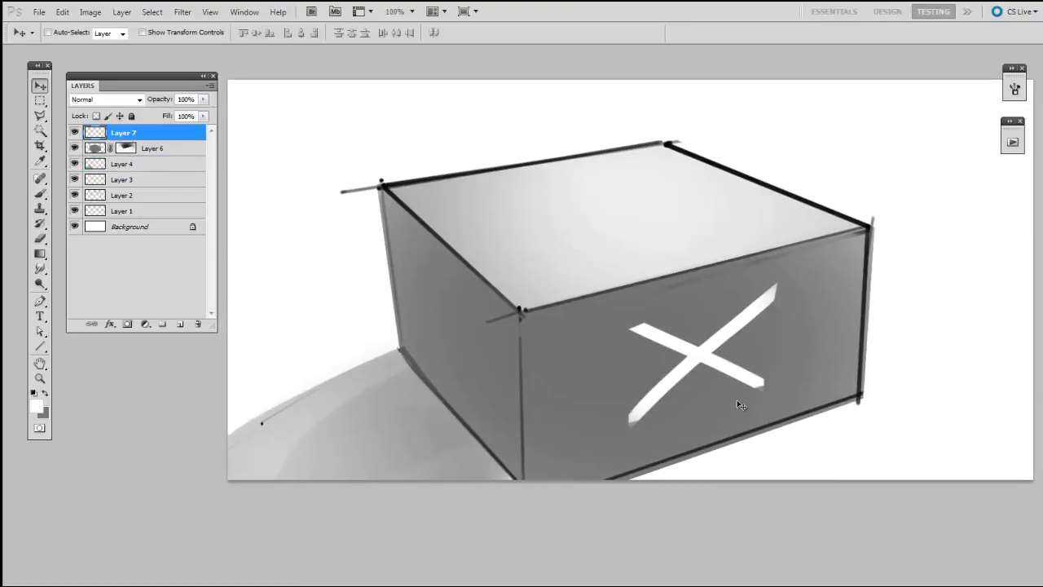
# Rename Layer 4 as "name"
pyautogui.click(145, 182)
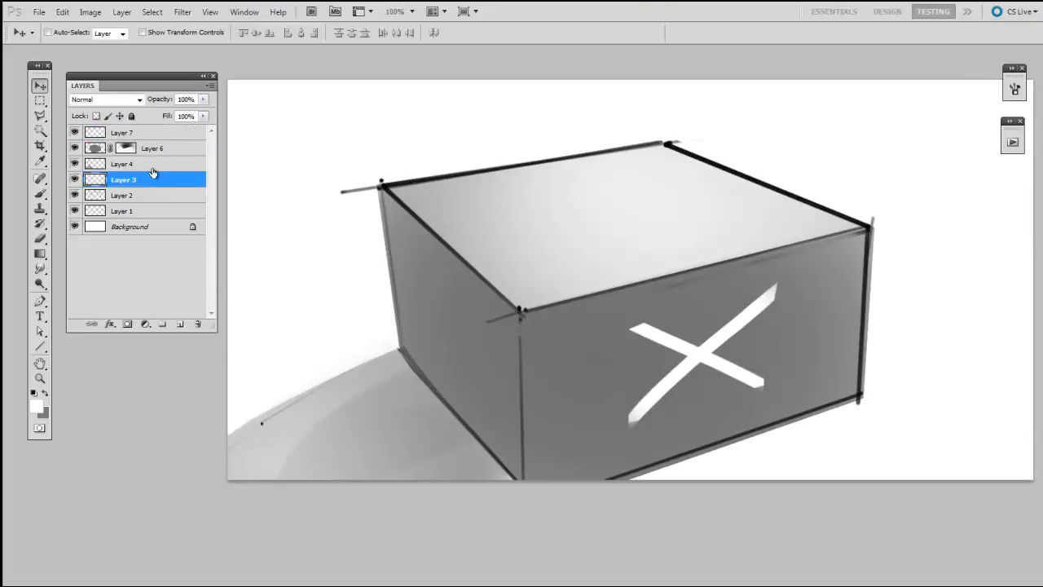
pyautogui.click(153, 167)
pyautogui.click(151, 135)
pyautogui.click(161, 166)
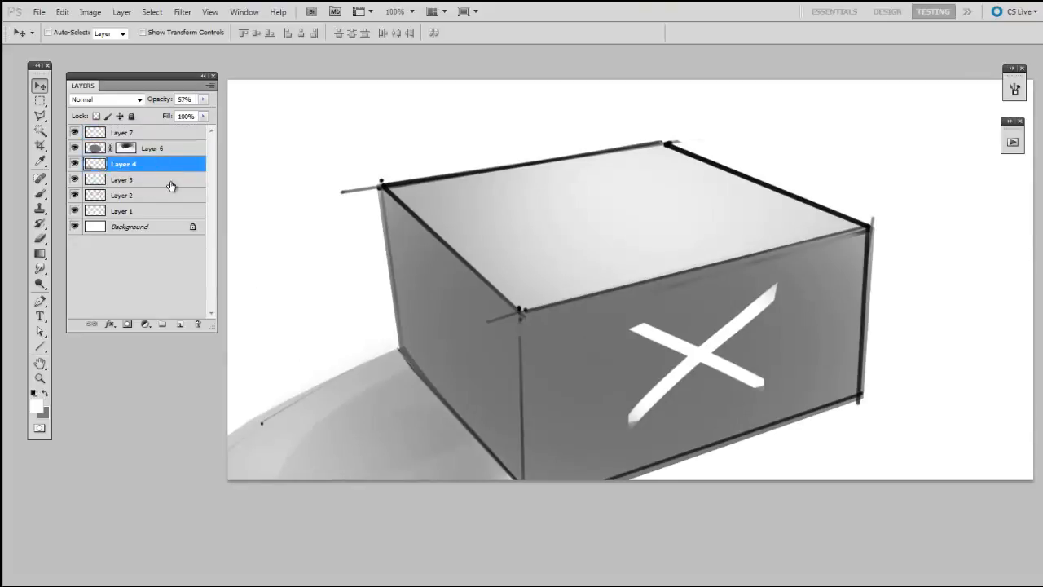
pyautogui.doubleClick(135, 164)
pyautogui.write('name')
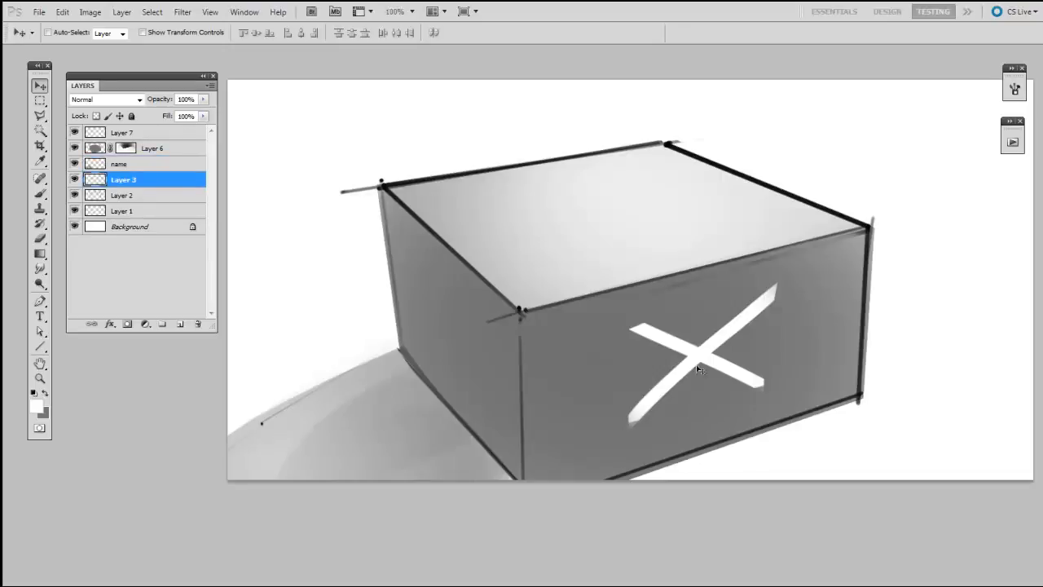
# Hide Layer 7 containing the white X and add a new empty layer above it
pyautogui.moveTo(703, 351)
pyautogui.mouseDown()
pyautogui.moveTo(692, 357)
pyautogui.moveTo(703, 357)
pyautogui.mouseUp()
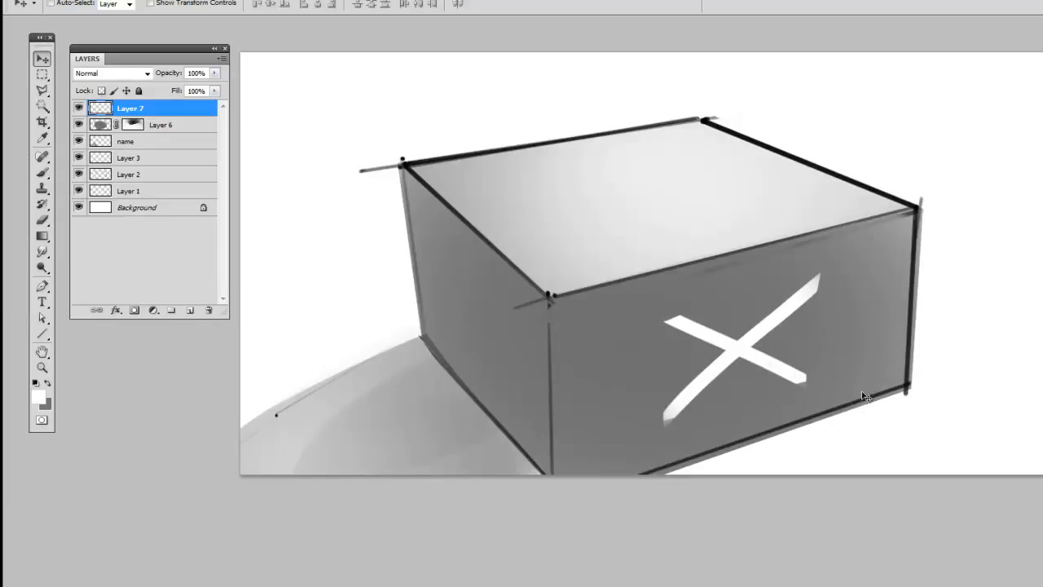
pyautogui.click(78, 108)
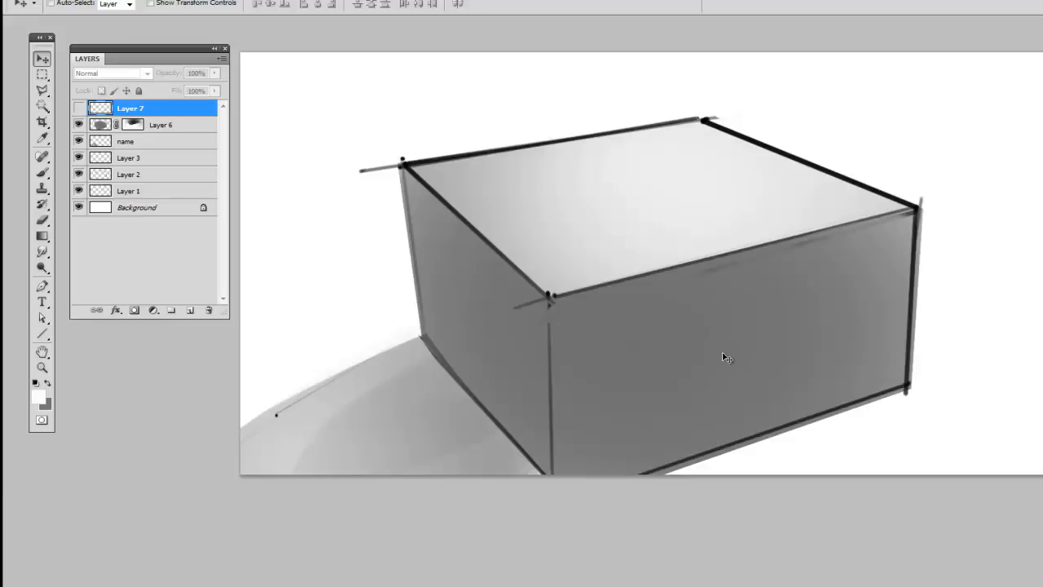
pyautogui.click(189, 311)
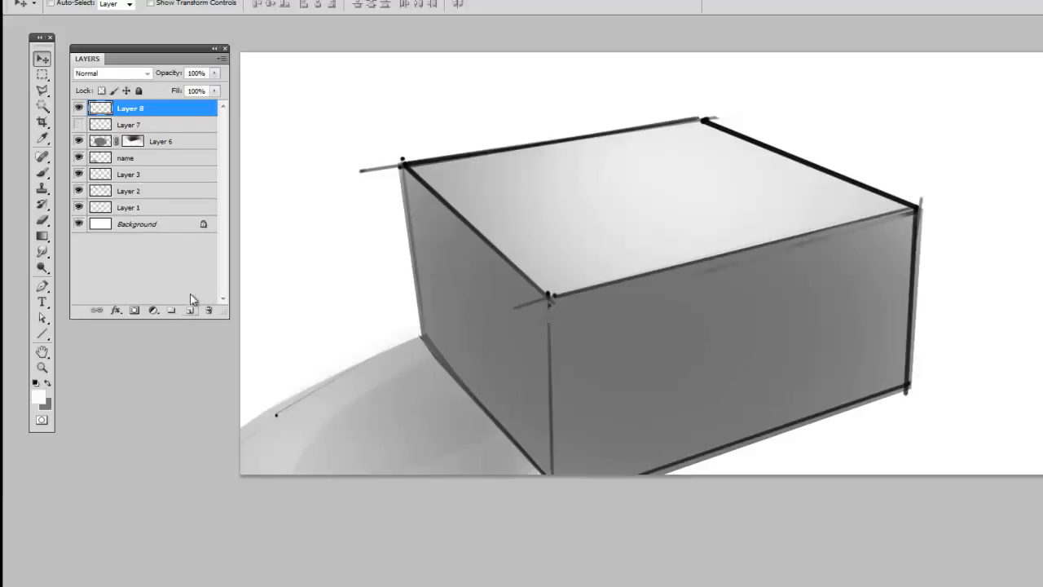
# Load Layer 7's X shape as a selection and paint inside it on the new layer, using an enlarged brush and a dark color sampled from the box's edge
pyautogui.keyDown('ctrl'); pyautogui.click(97, 128); pyautogui.keyUp('ctrl')
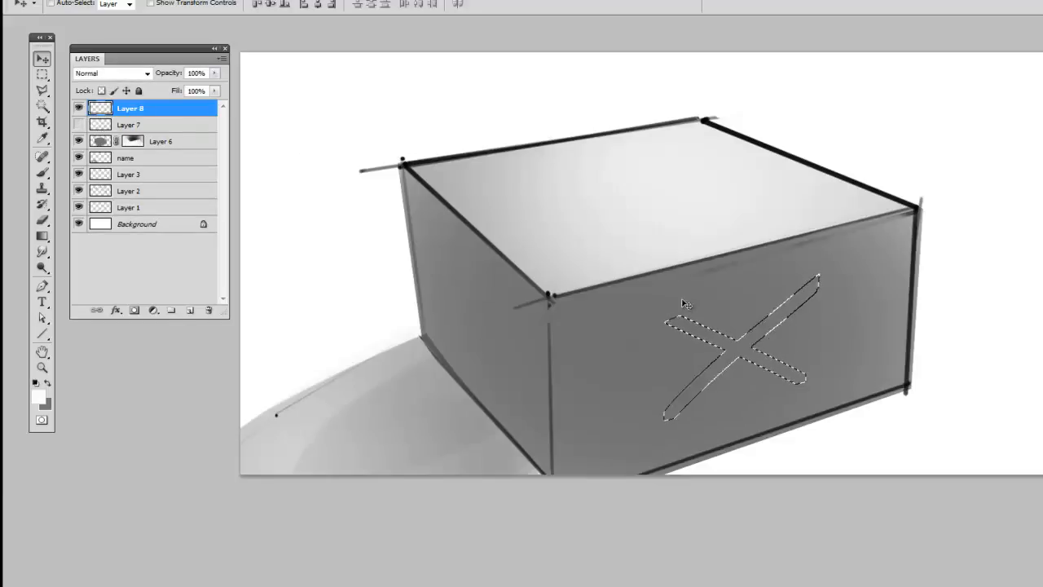
pyautogui.press('b')
pyautogui.keyDown('alt'); pyautogui.click(912, 286); pyautogui.keyUp('alt')
pyautogui.press(']')
pyautogui.press(']')
pyautogui.press(']')
pyautogui.press(']')
pyautogui.press(']')
pyautogui.press(']')
pyautogui.press(']')
pyautogui.press(']')
pyautogui.press(']')
pyautogui.moveTo(807, 305)
pyautogui.mouseDown()
pyautogui.moveTo(791, 366)
pyautogui.moveTo(637, 465)
pyautogui.mouseUp()
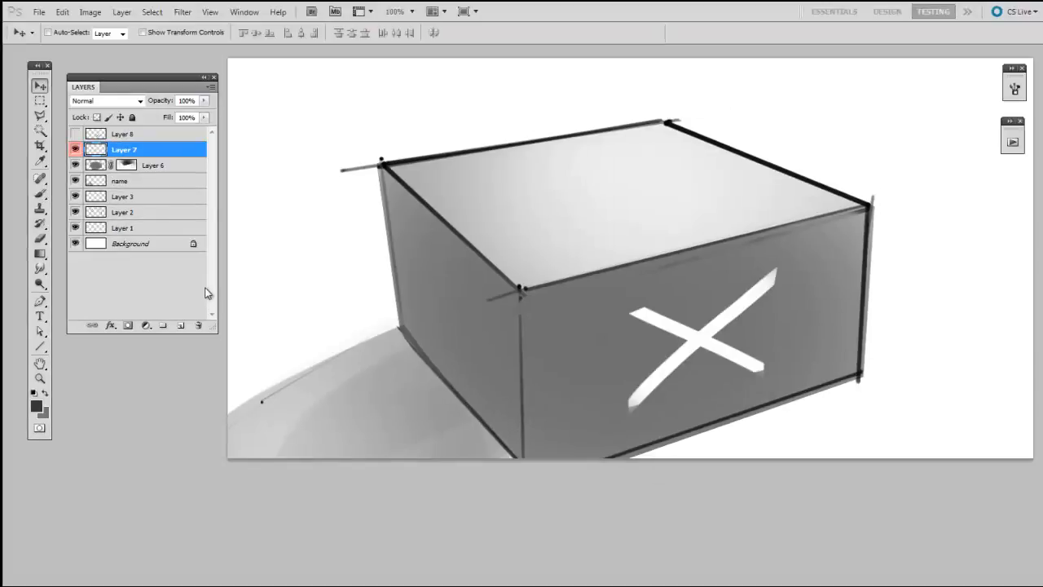
# Set Layer 2's color label to Red in its layer properties
pyautogui.rightClick(119, 211)
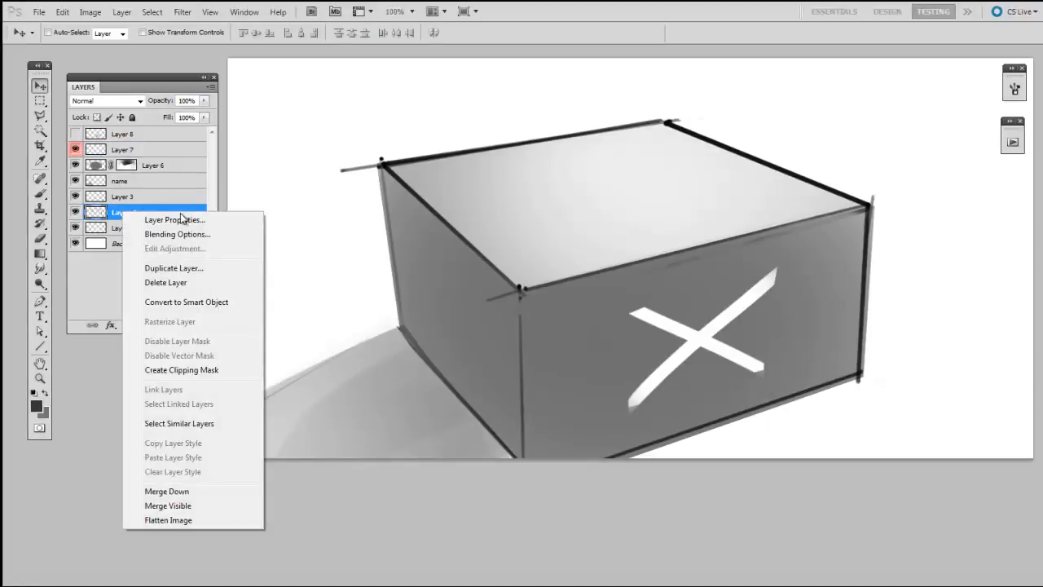
pyautogui.click(182, 219)
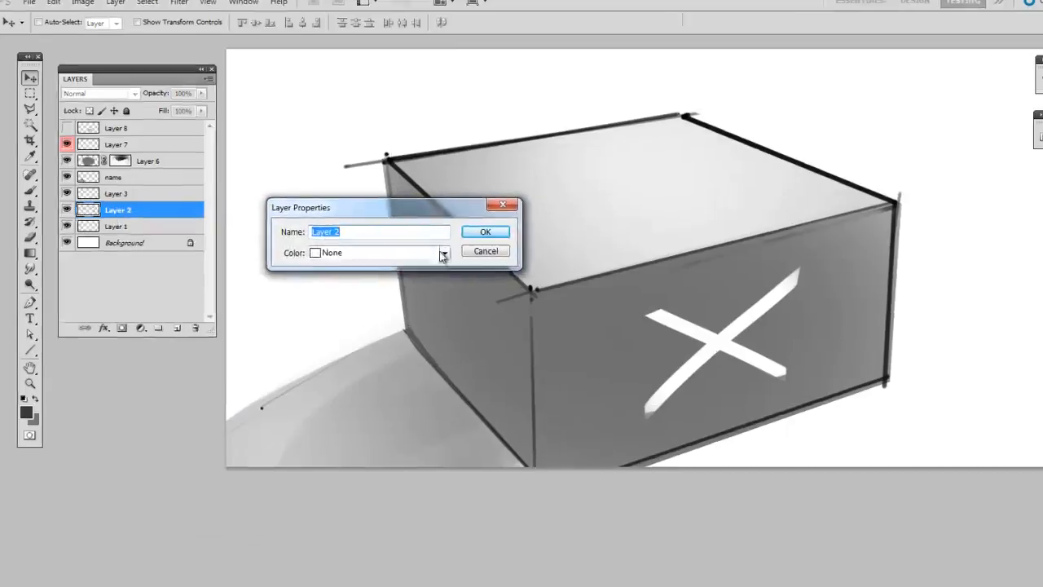
pyautogui.click(440, 251)
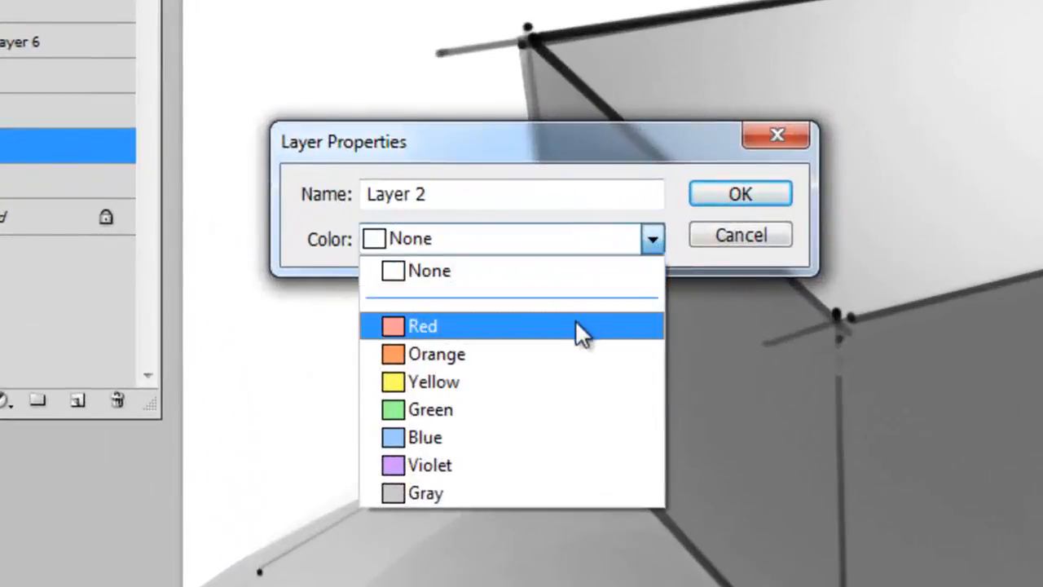
pyautogui.click(631, 326)
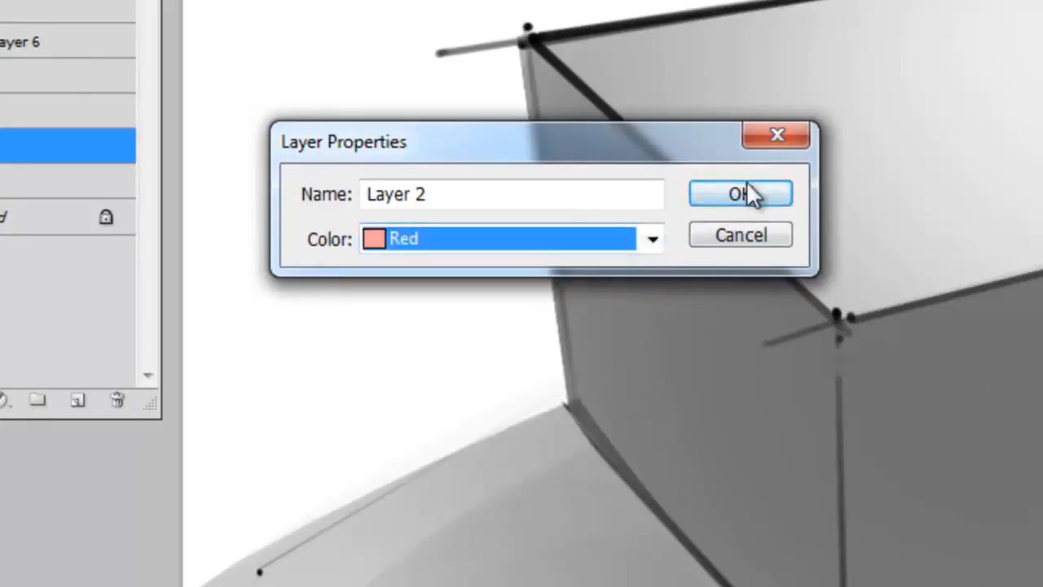
pyautogui.click(751, 194)
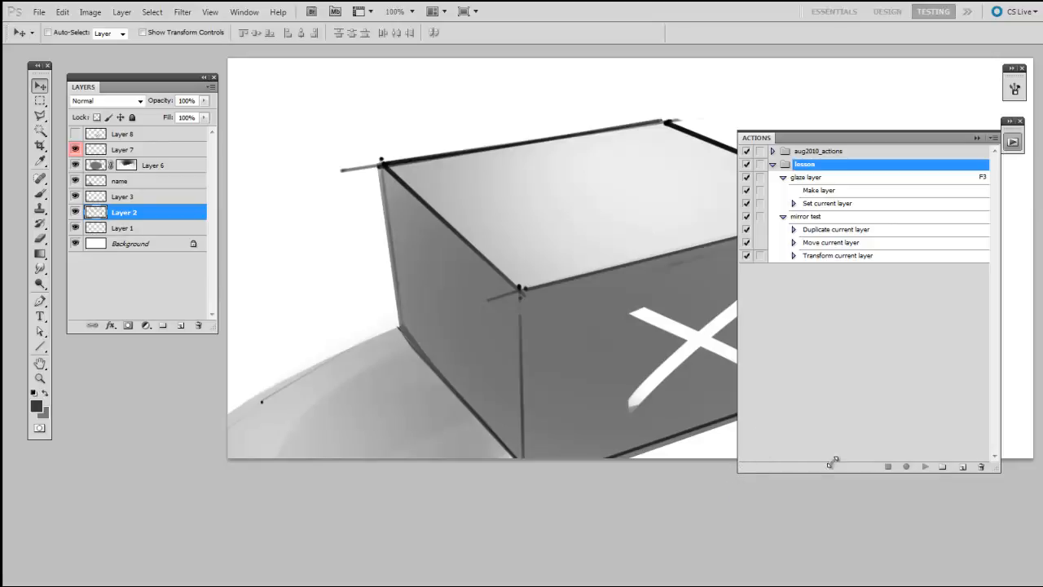
# Start recording a new action named "violet" in the lesson set, assigned to function key F12
pyautogui.click(1012, 142)
pyautogui.click(245, 13)
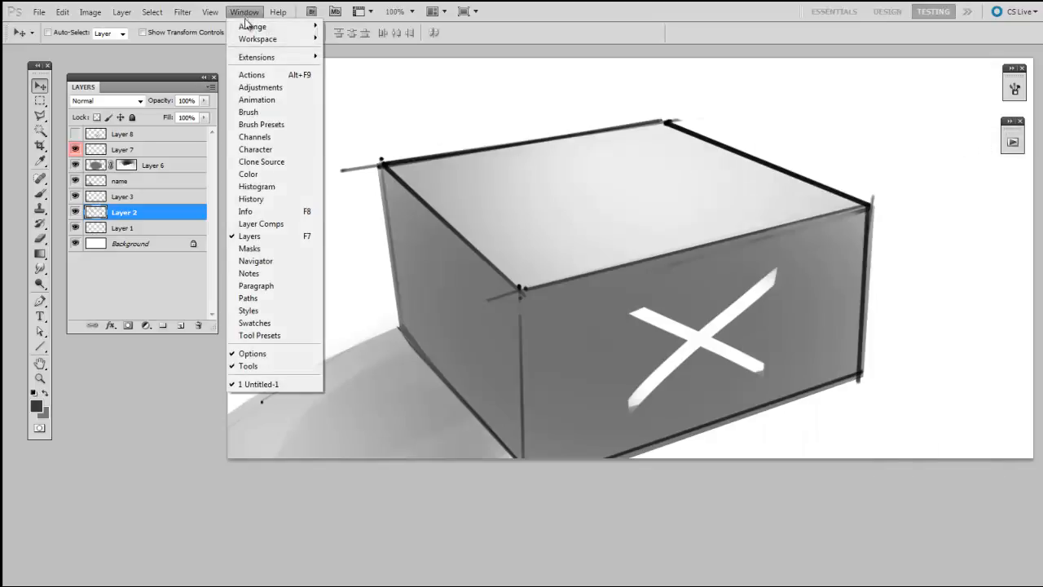
pyautogui.click(295, 76)
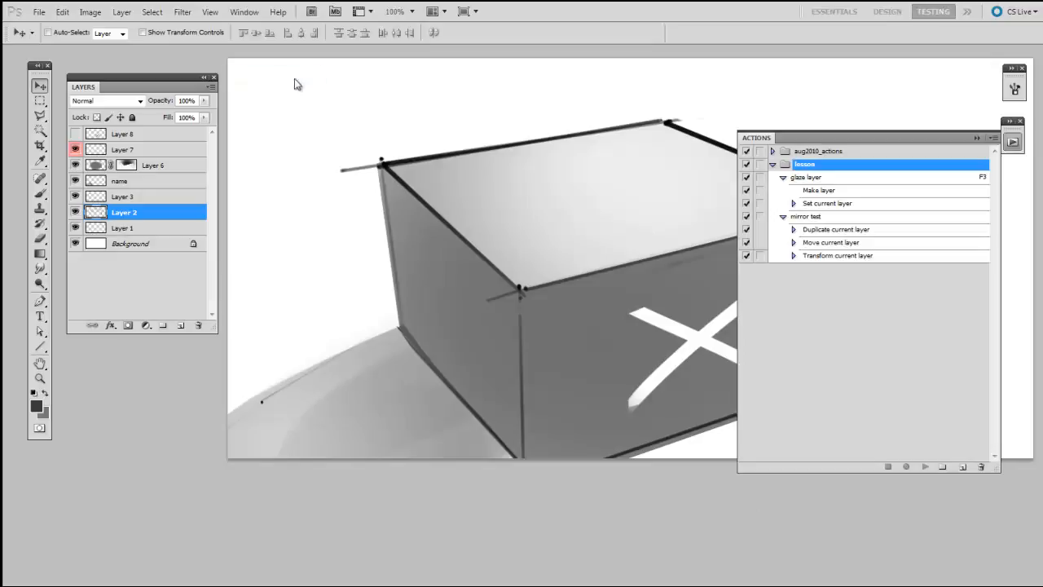
pyautogui.click(963, 467)
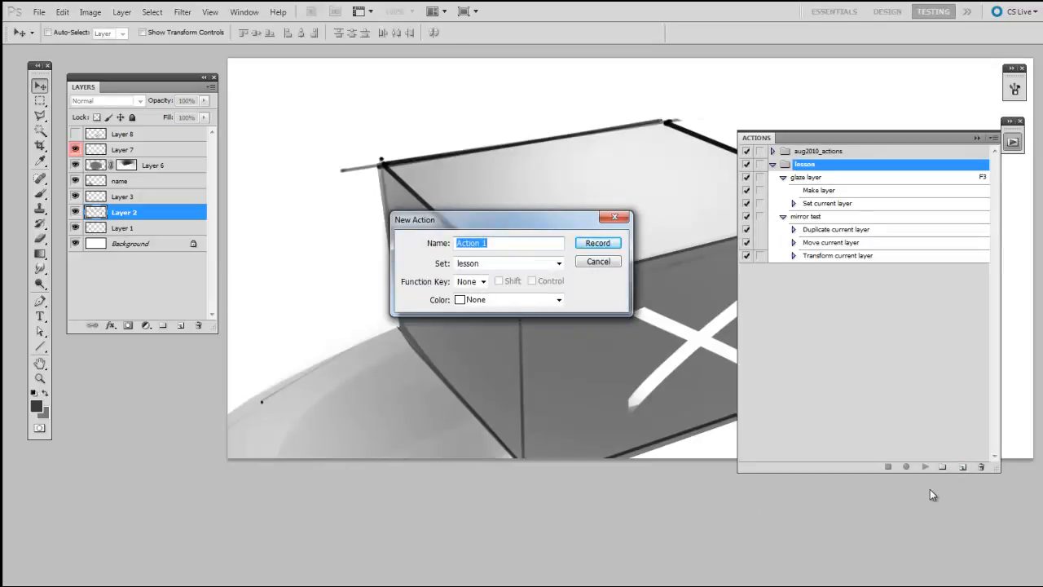
pyautogui.write('violet')
pyautogui.click(484, 281)
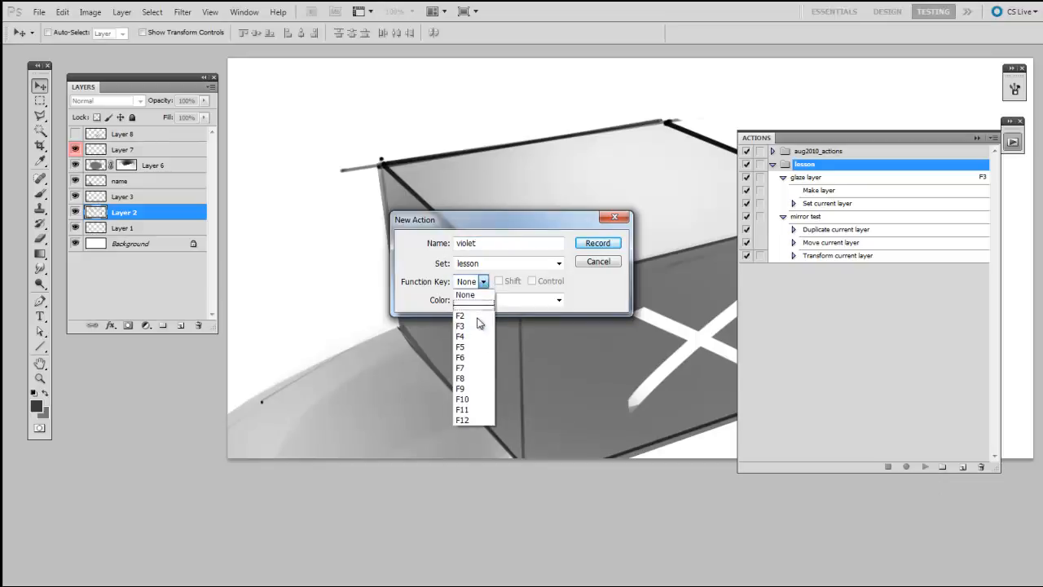
pyautogui.click(471, 421)
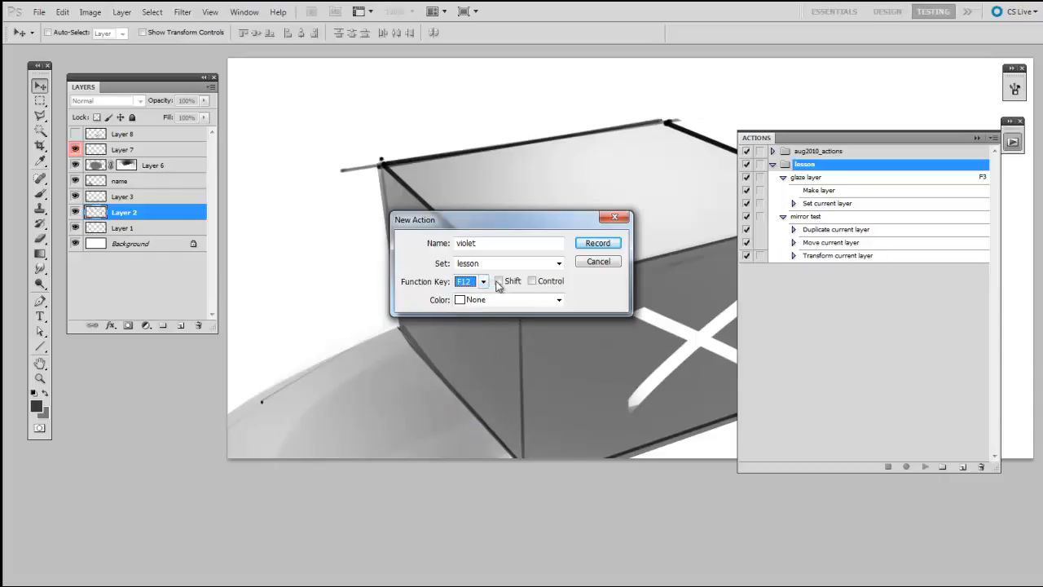
pyautogui.click(483, 282)
pyautogui.click(473, 419)
pyautogui.click(610, 244)
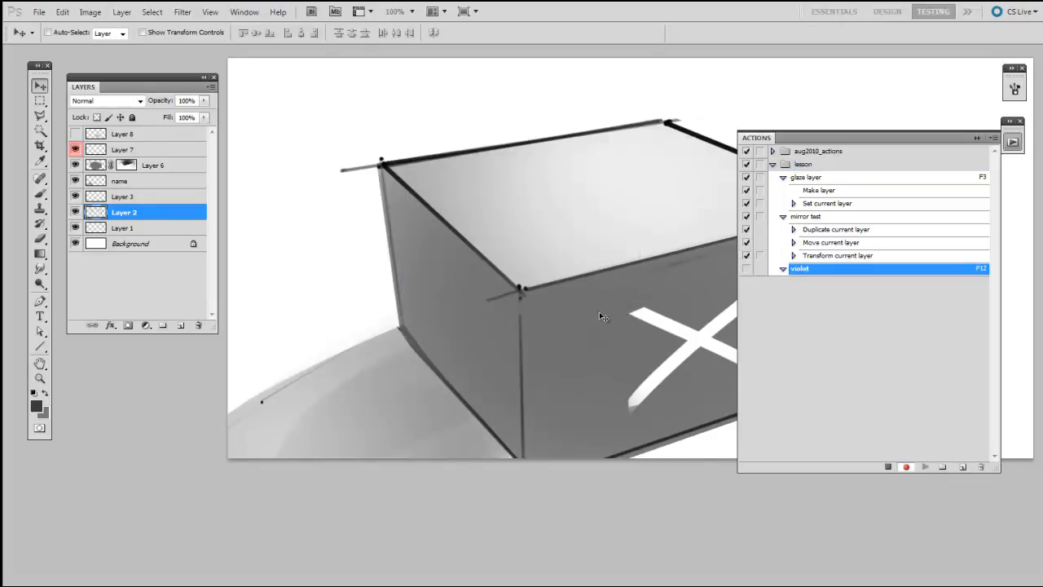
# Record setting Layer 2's color label to Violet in its layer properties, and stop the recording
pyautogui.rightClick(139, 213)
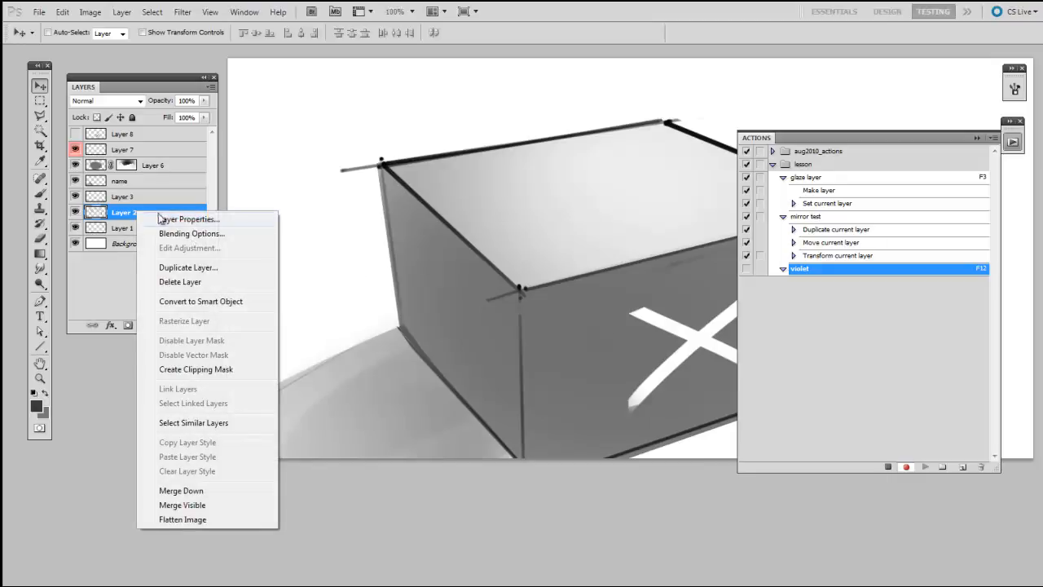
pyautogui.click(216, 220)
pyautogui.click(431, 254)
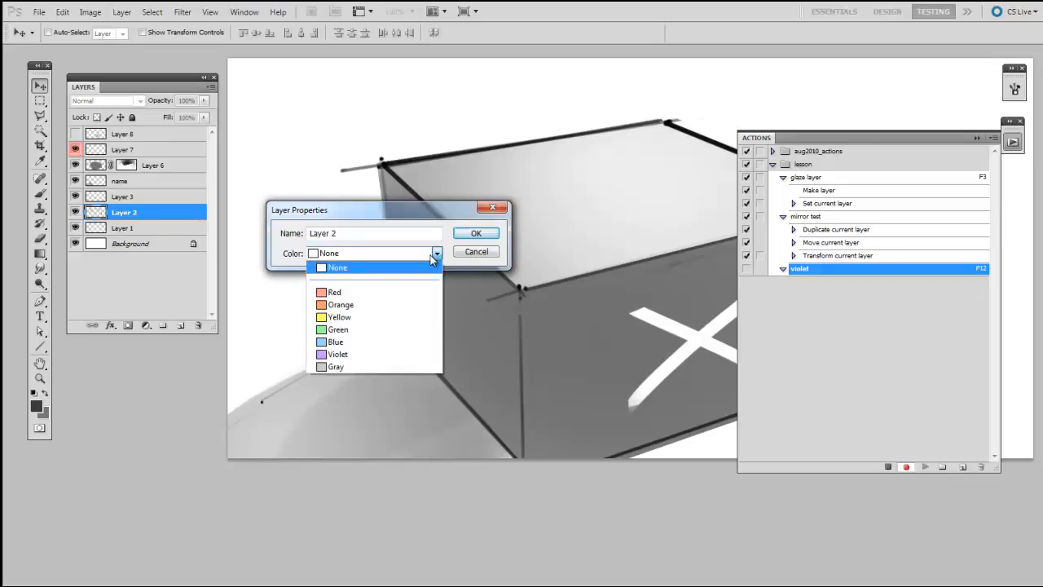
pyautogui.click(391, 354)
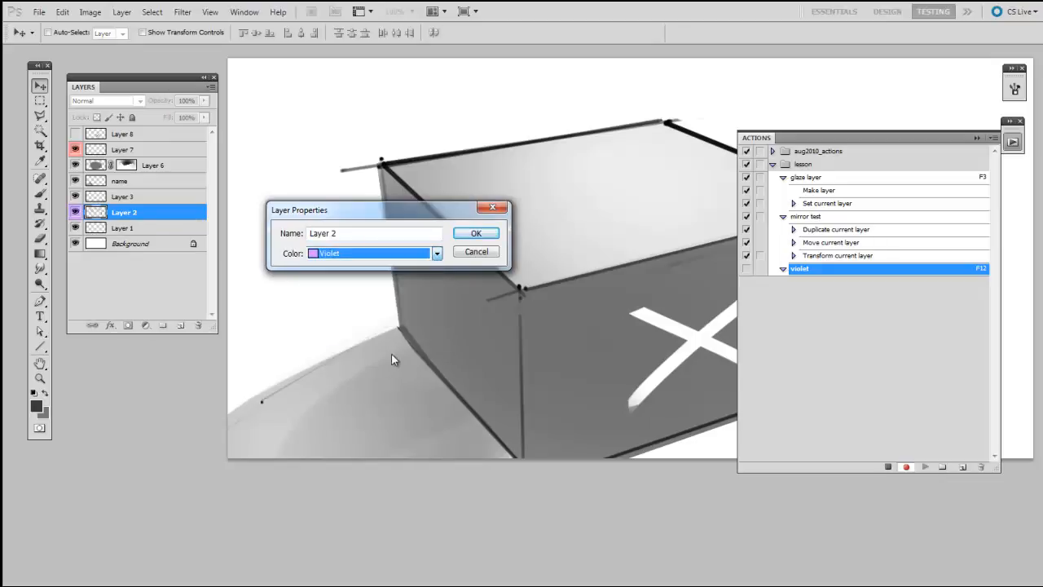
pyautogui.click(487, 235)
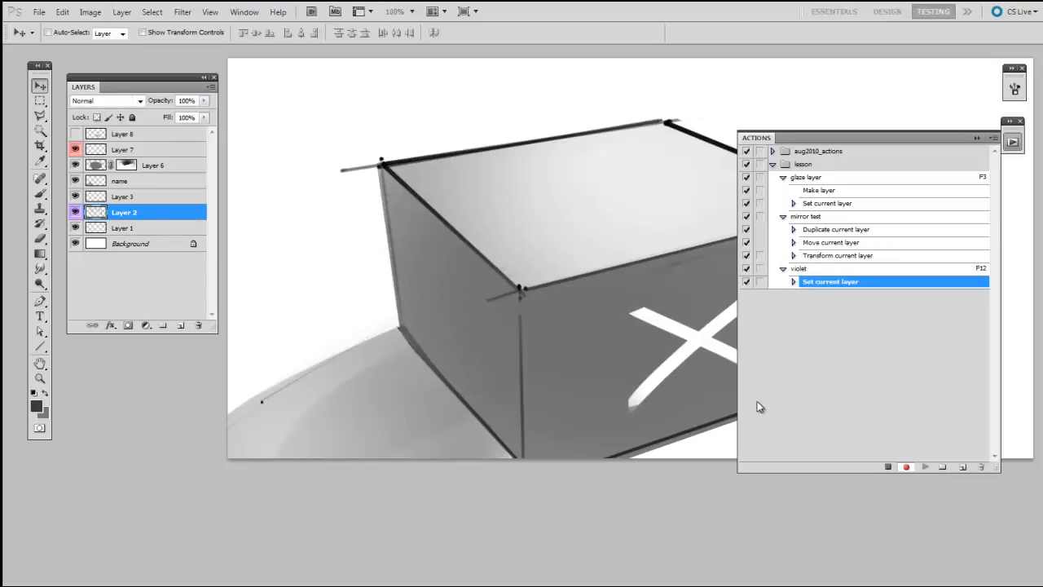
pyautogui.click(888, 467)
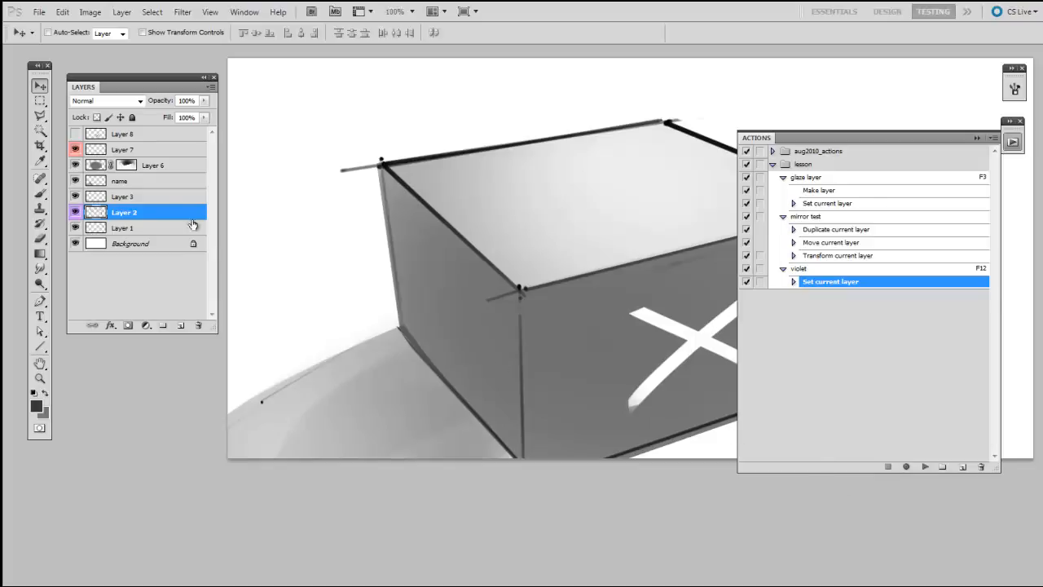
# Run the violet action on Layer 3, Layer 1 and the layer called name
pyautogui.click(160, 199)
pyautogui.click(155, 232)
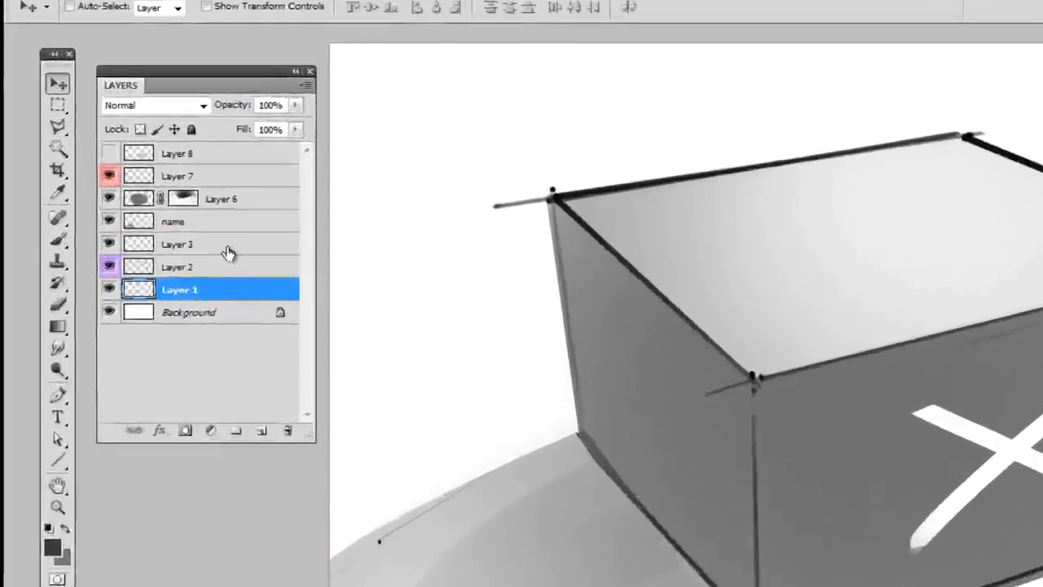
pyautogui.click(228, 248)
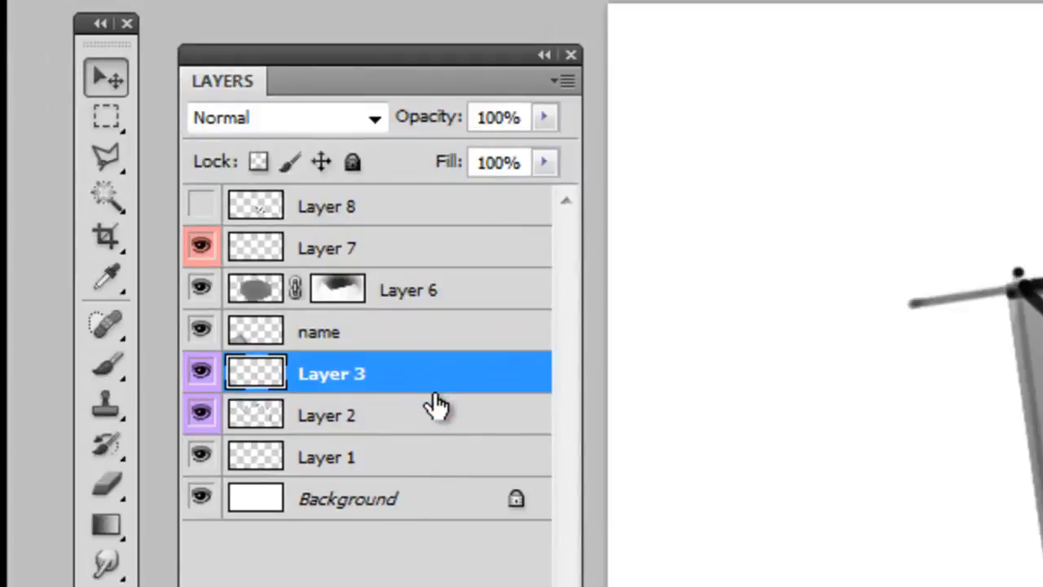
pyautogui.click(417, 477)
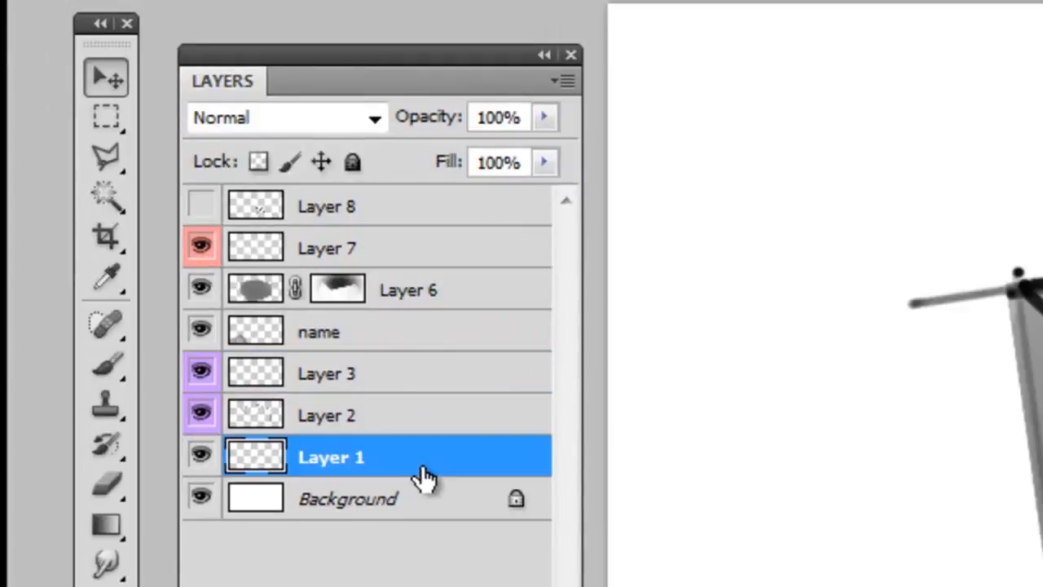
pyautogui.click(373, 350)
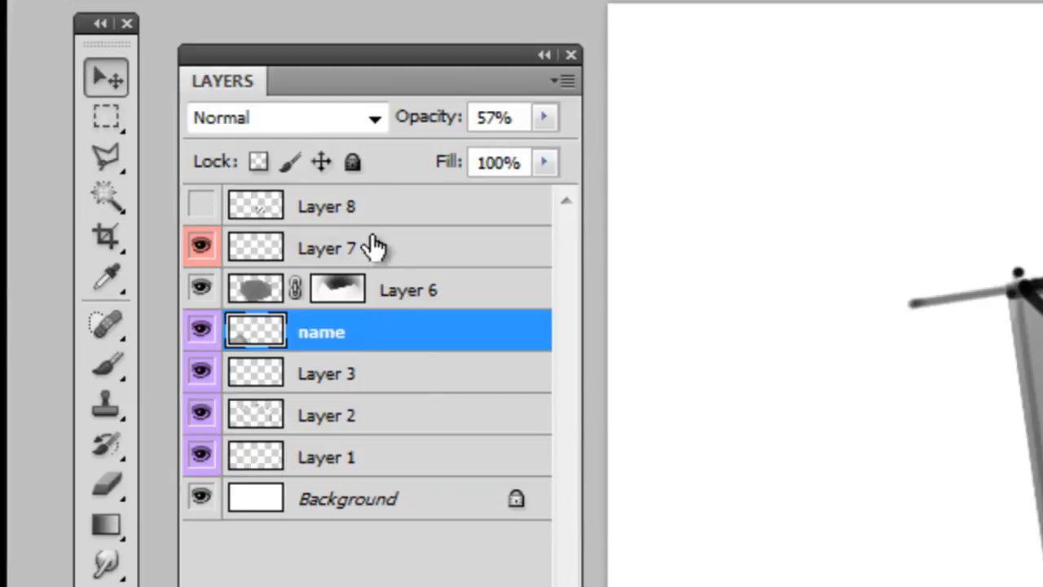
# Change the color labels of the layer called name, Layer 3 and Layer 1 to Red
pyautogui.click(393, 376)
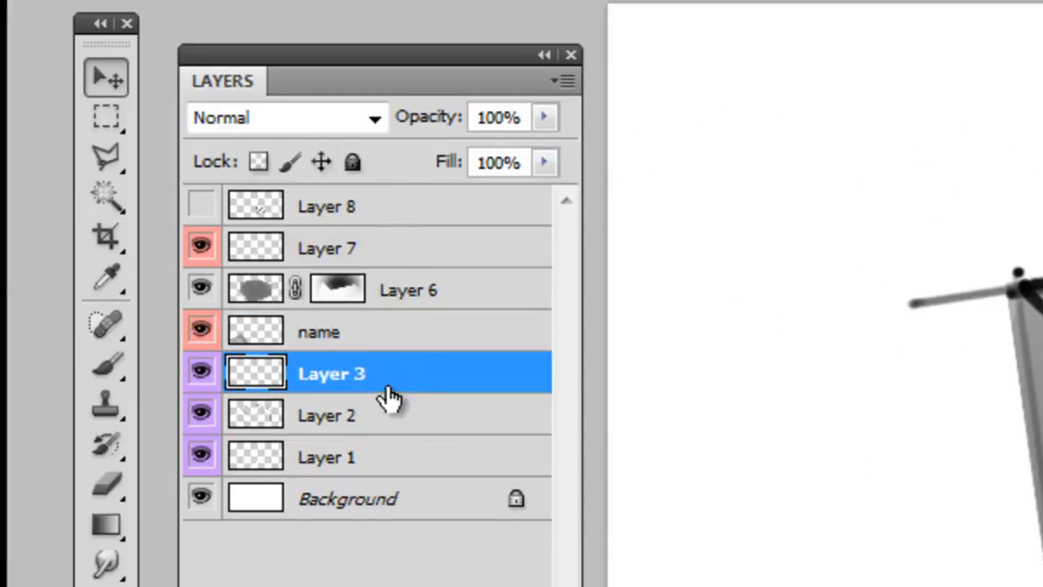
pyautogui.click(381, 471)
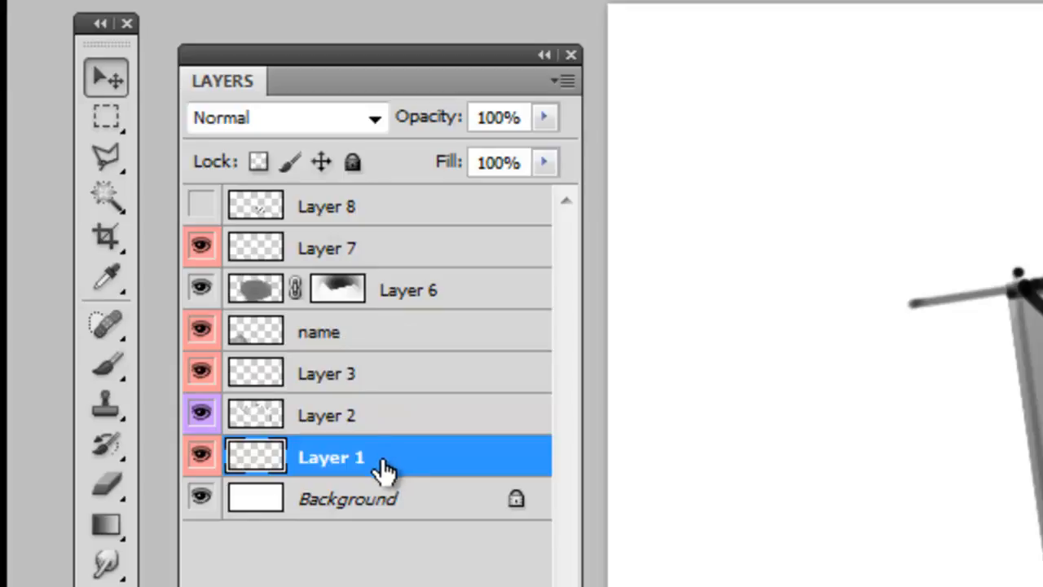